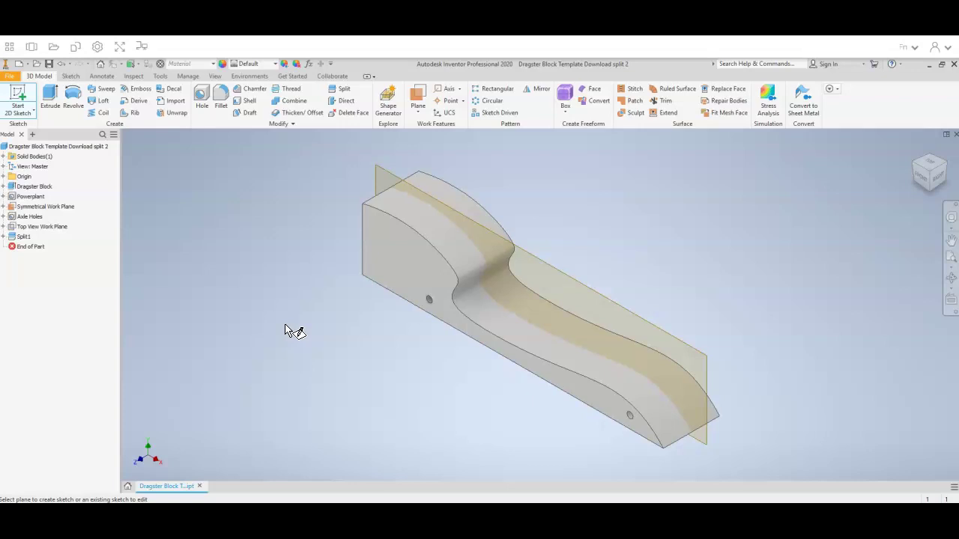
Select the block's end face, then bring up the Open dialog from the File menu
click(393, 252)
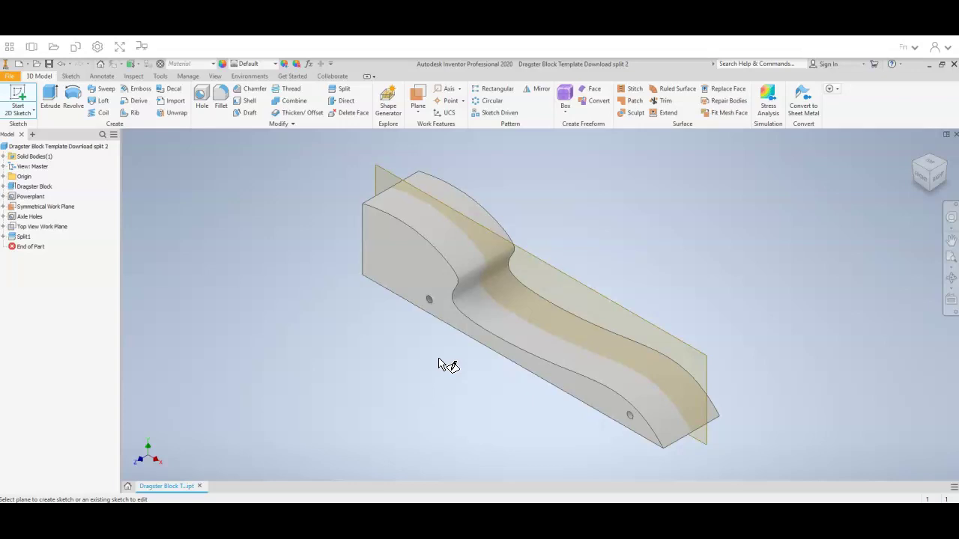
click(9, 78)
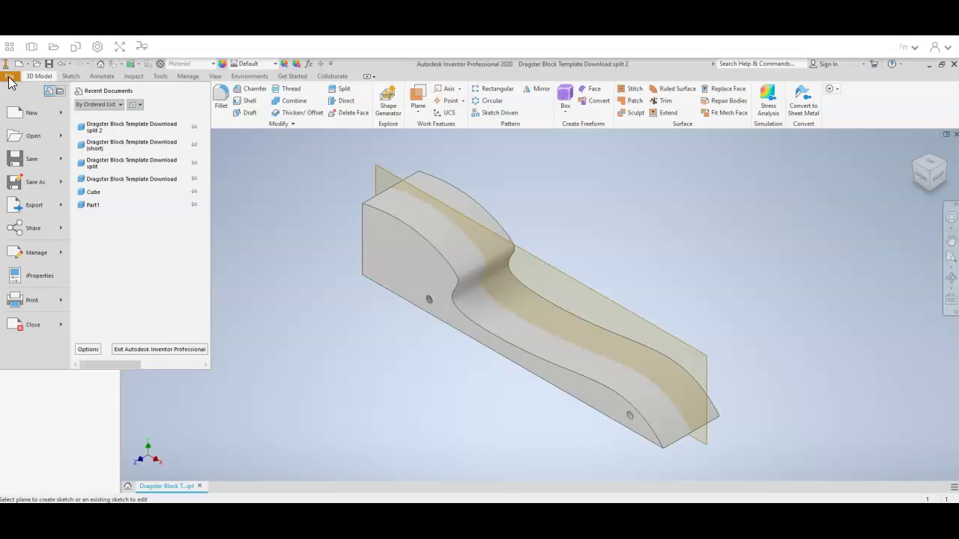
click(22, 135)
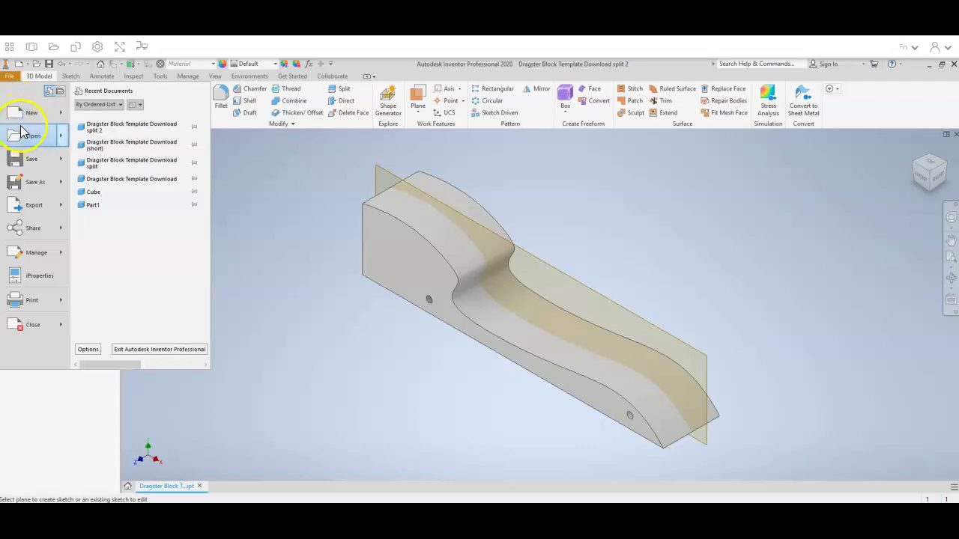
click(24, 139)
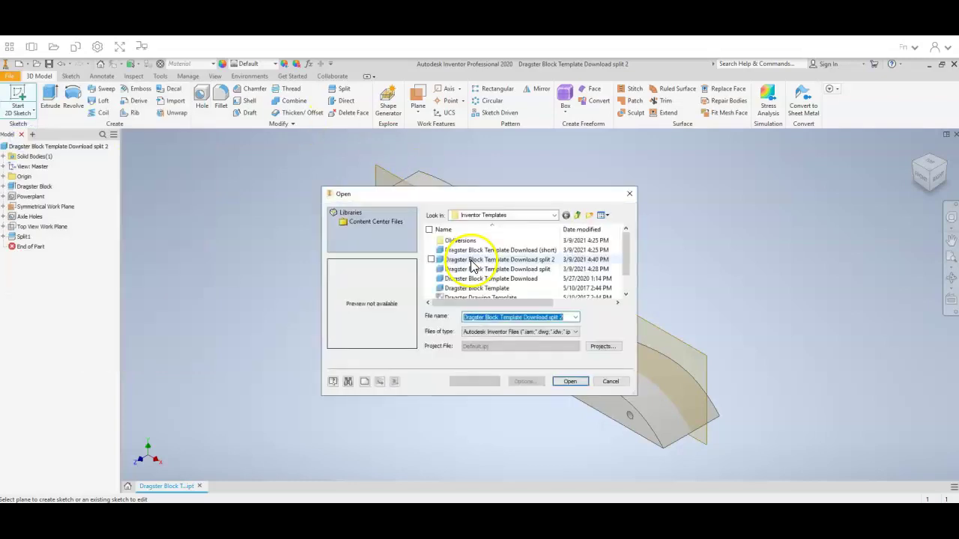
Browse This PC > Google Drive > My Drive > Distance Learning > CADD and select Dragster Drawing Template
click(483, 215)
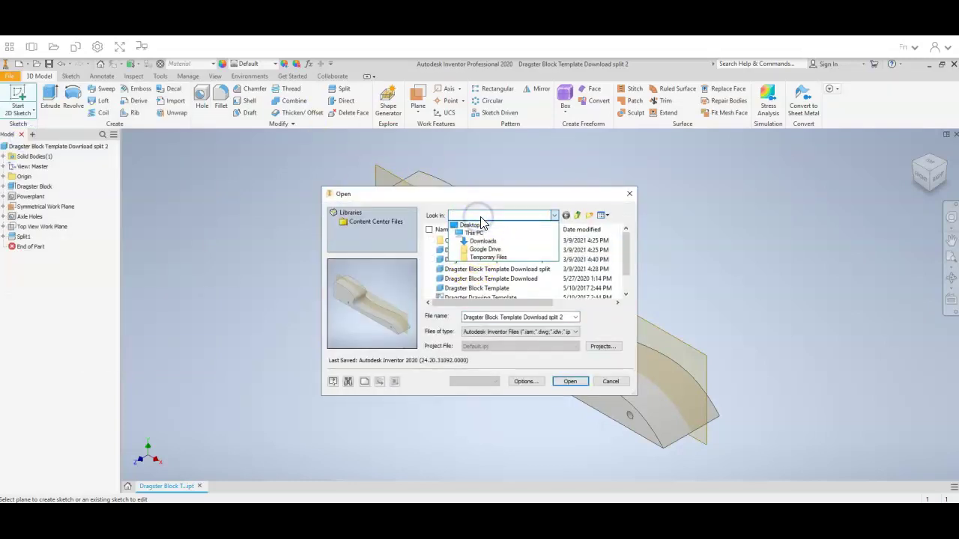
click(476, 232)
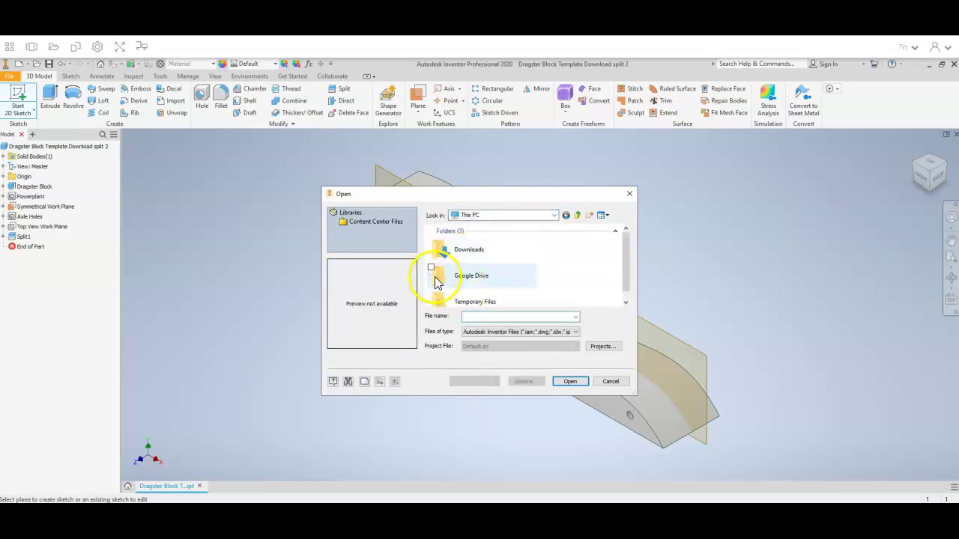
double_click(440, 281)
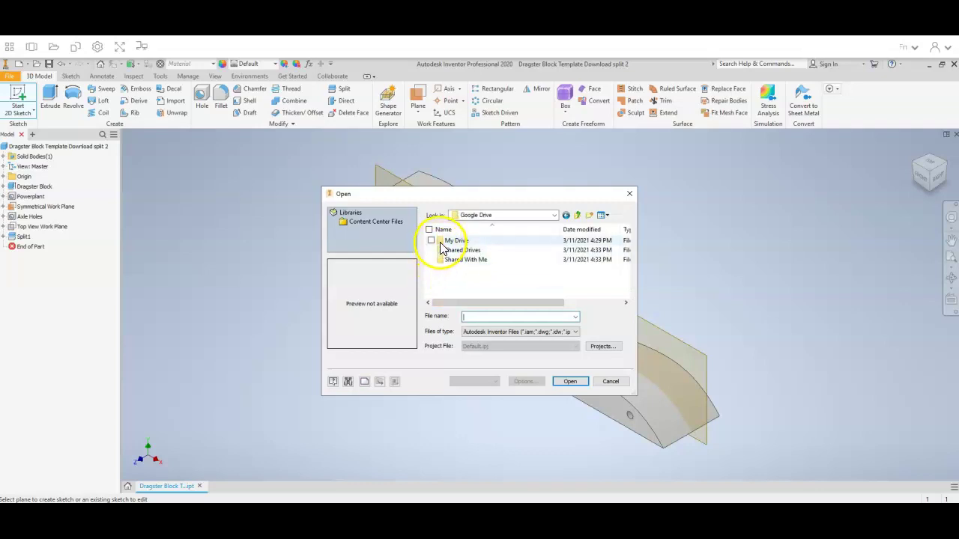
click(443, 248)
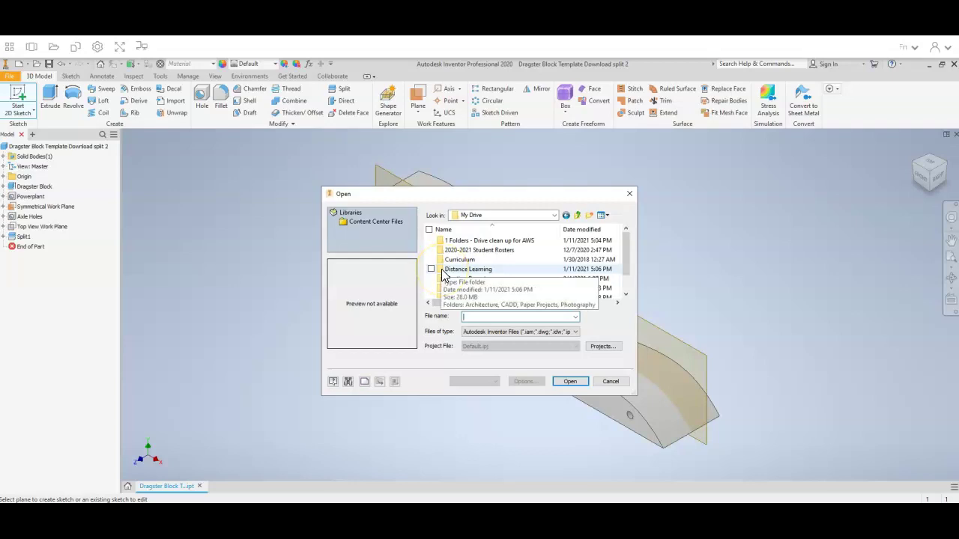
double_click(442, 271)
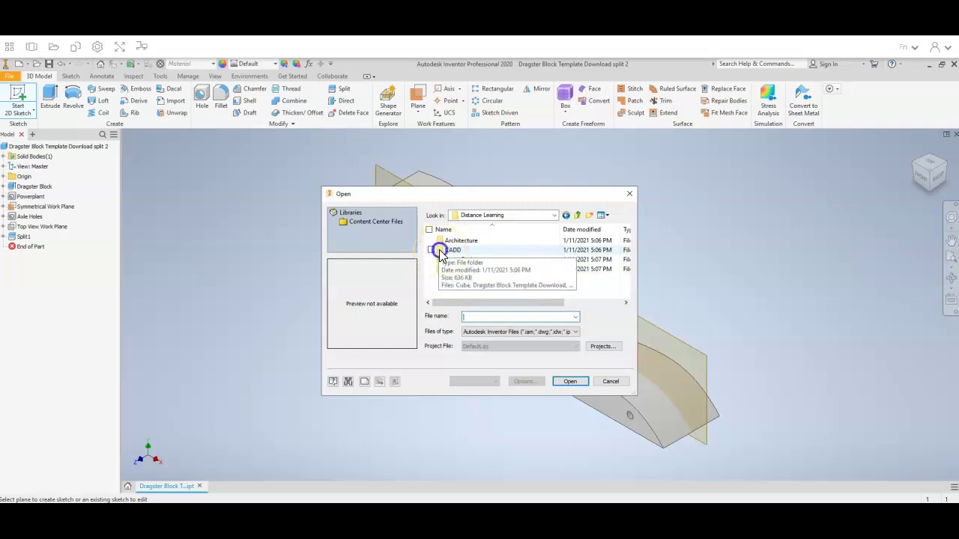
double_click(442, 249)
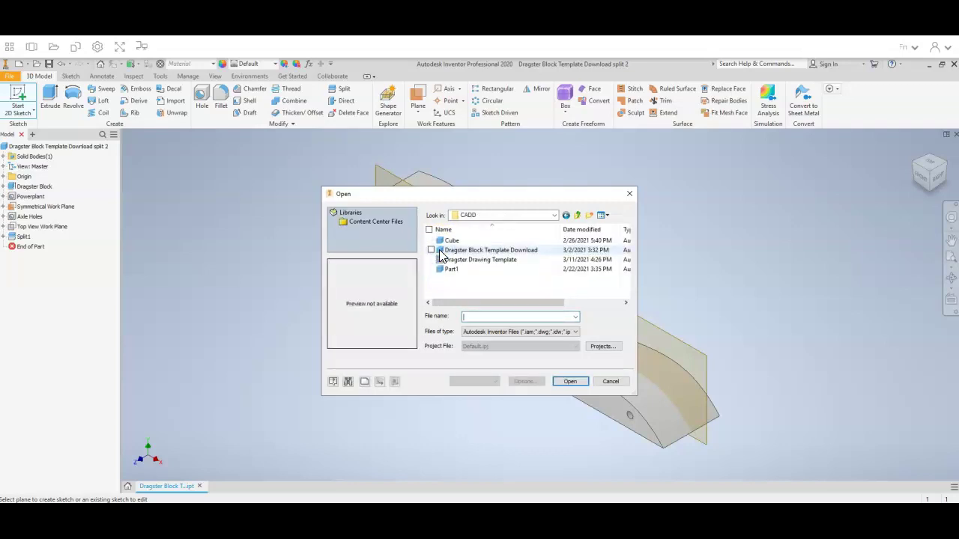
click(440, 259)
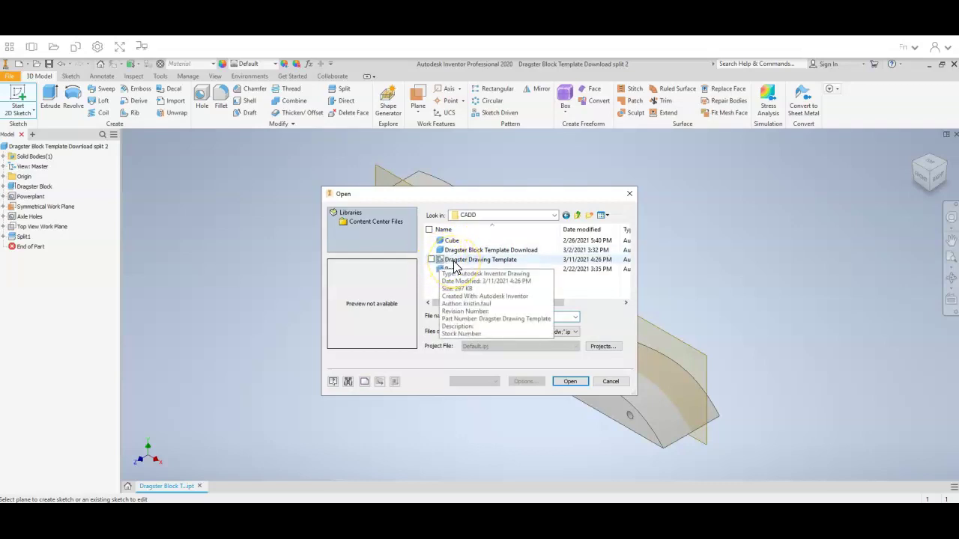
click(571, 382)
click(495, 260)
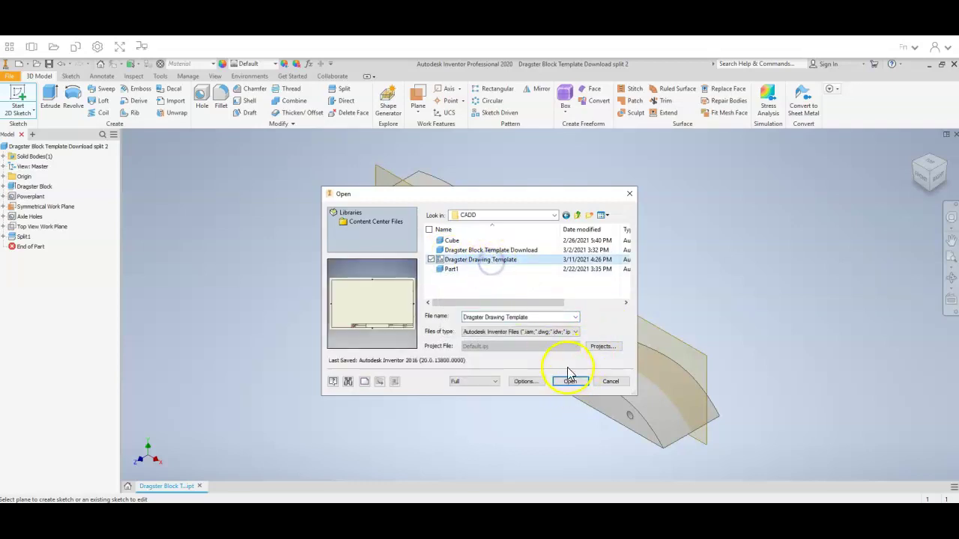
Open the Dragster Drawing Template and dismiss the missing VMS logo link prompt
click(571, 382)
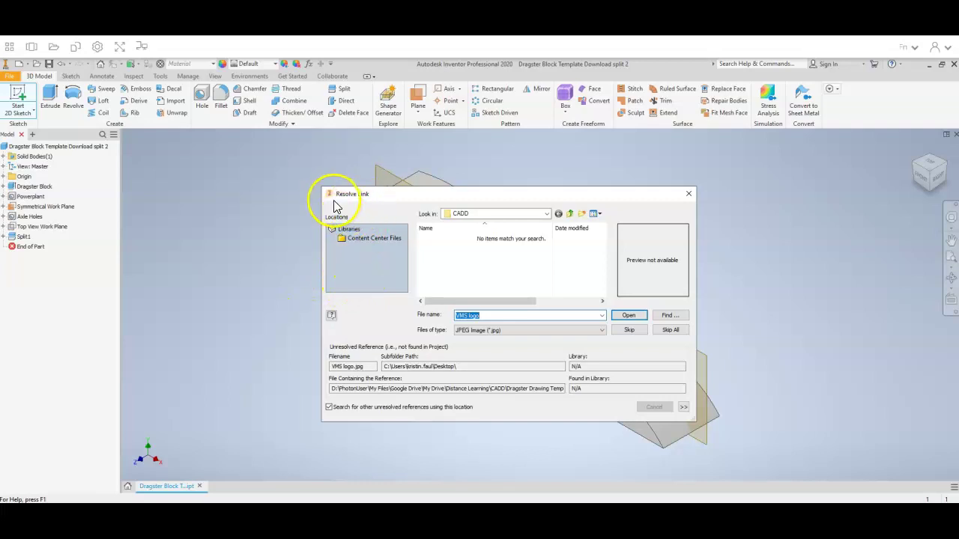
click(689, 194)
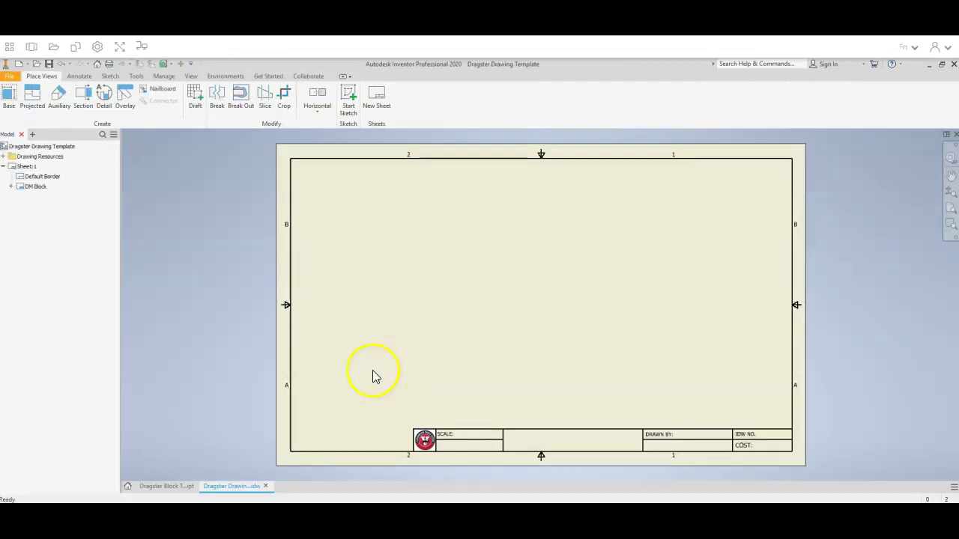
click(166, 487)
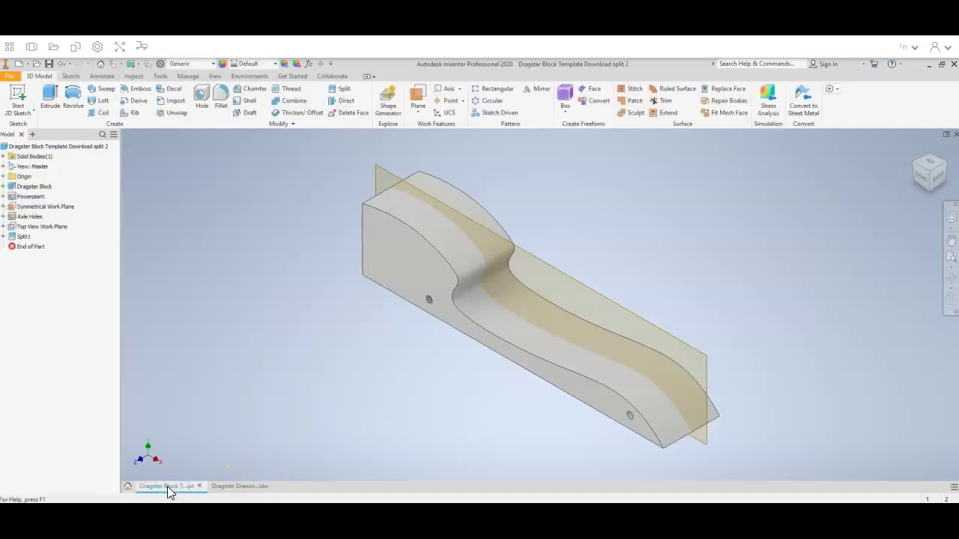
click(227, 483)
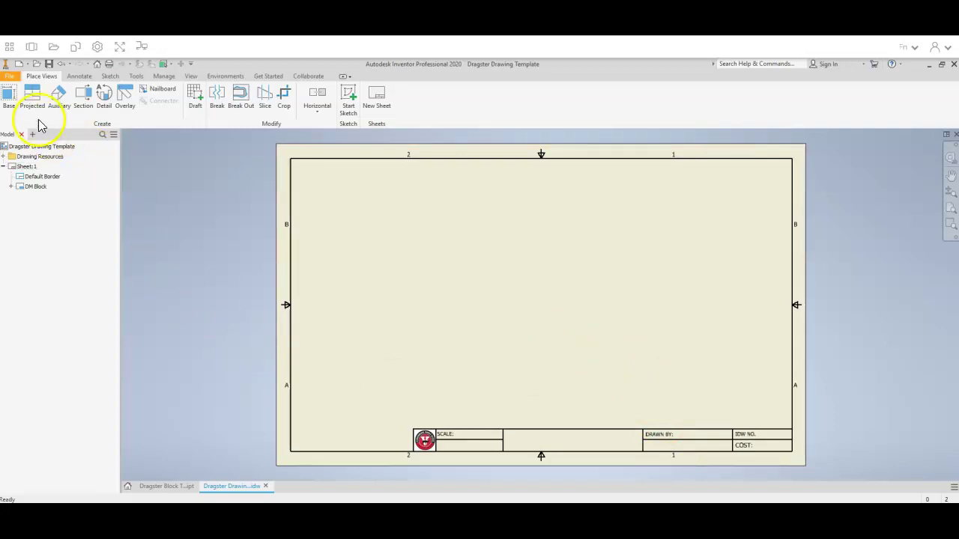
Start a base view of the dragster block and select its current 1/2 scale value
click(8, 101)
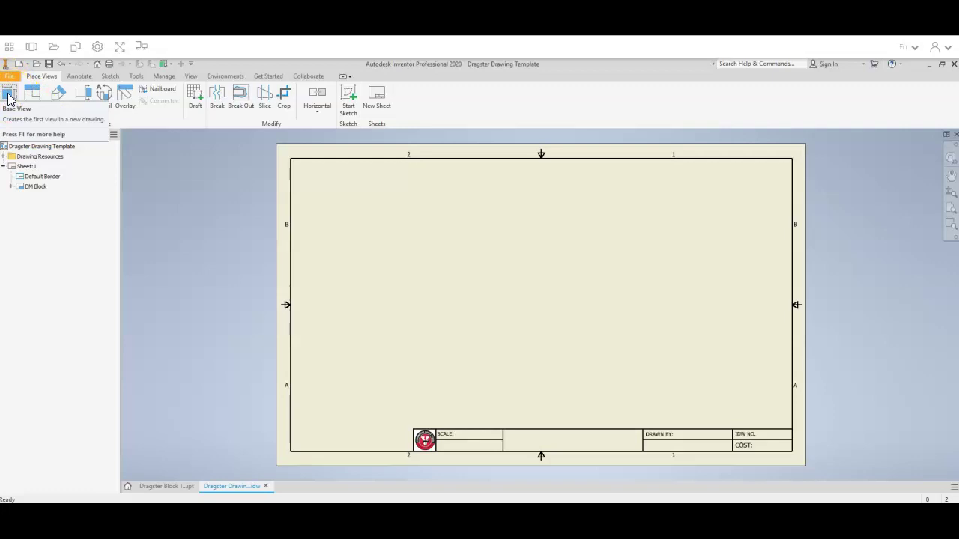
click(9, 96)
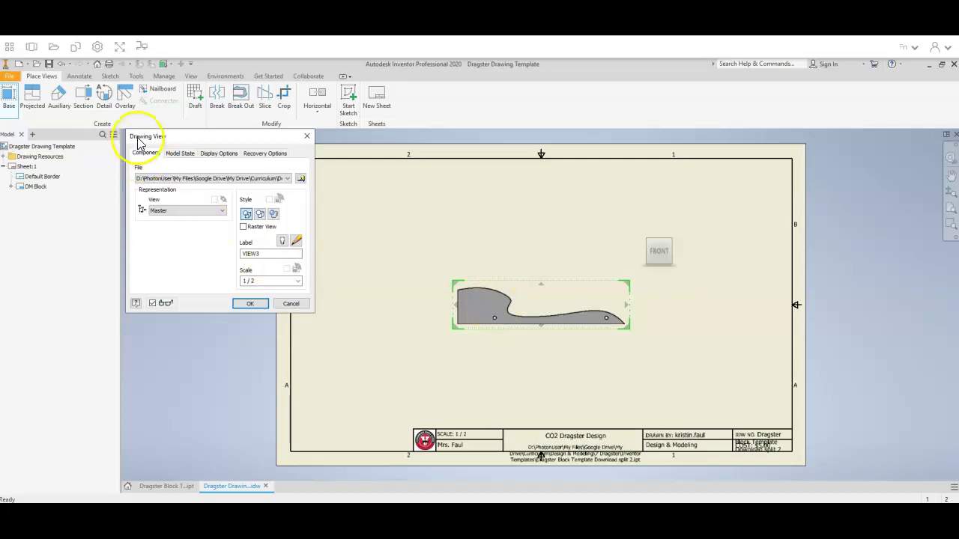
click(248, 281)
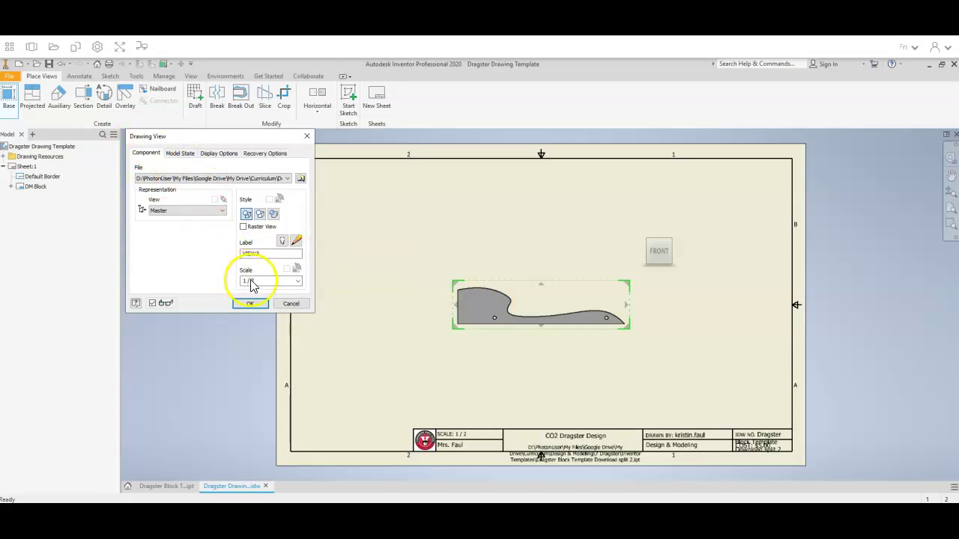
drag(242, 281, 299, 281)
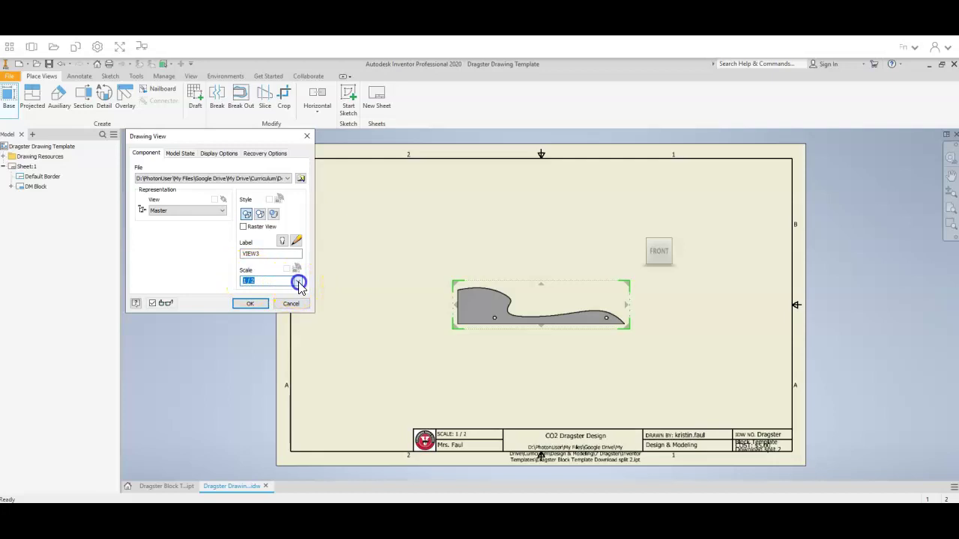
Set VIEW3 to 1 : 1 scale and place the side profile lower on the sheet
click(297, 281)
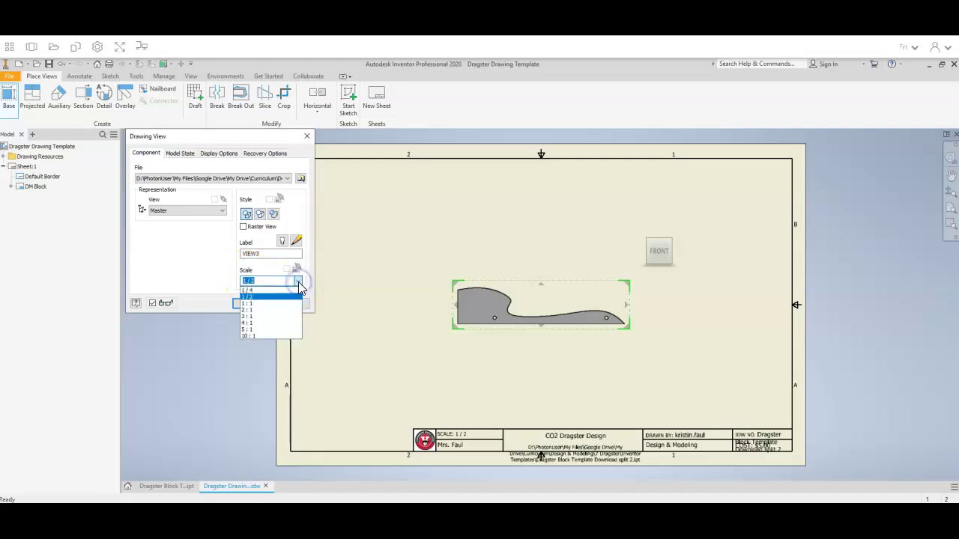
click(256, 306)
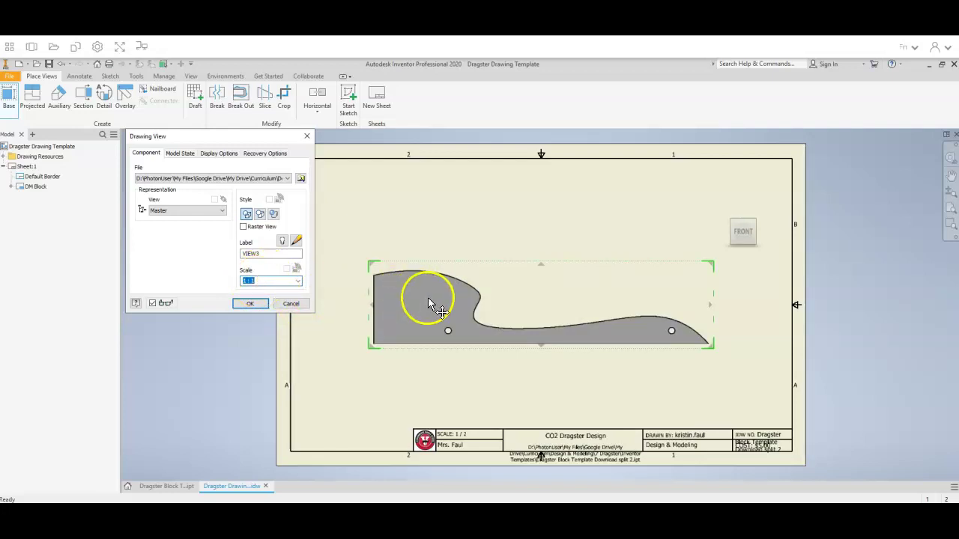
mouse_move(434, 318)
mouse_down()
mouse_move(427, 372)
mouse_move(441, 378)
mouse_move(428, 366)
mouse_up()
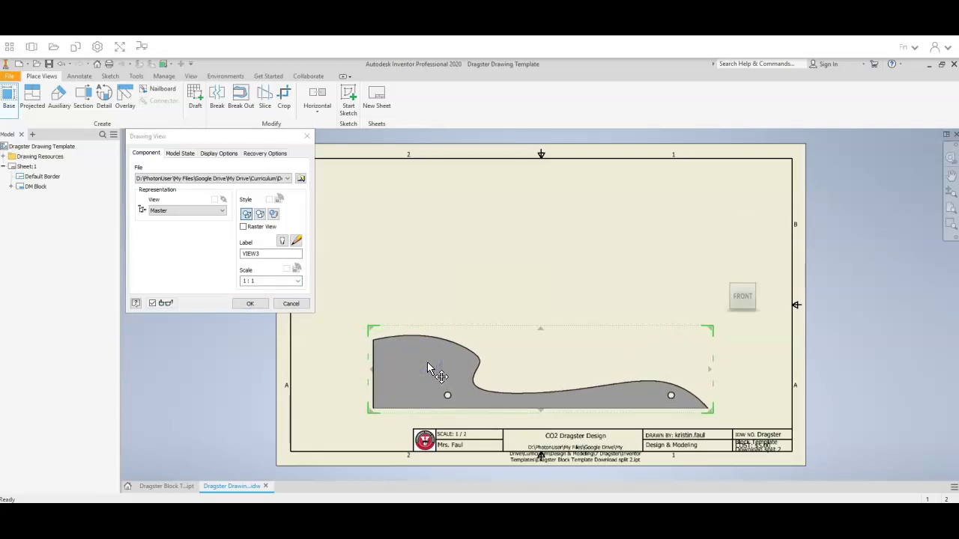
click(429, 367)
Place the projected top view above the side view and confirm the views with OK
click(429, 238)
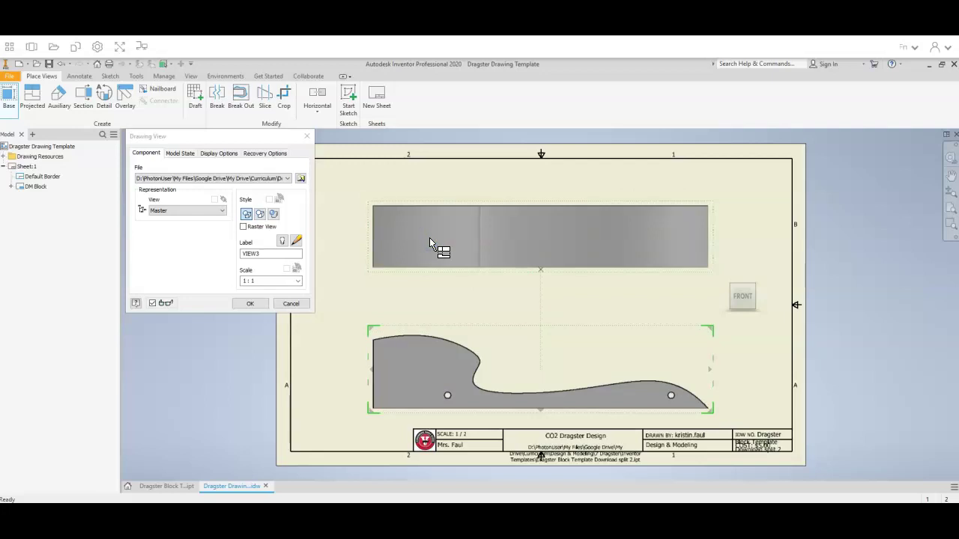
mouse_move(429, 238)
mouse_down()
mouse_move(444, 347)
mouse_move(440, 234)
mouse_up()
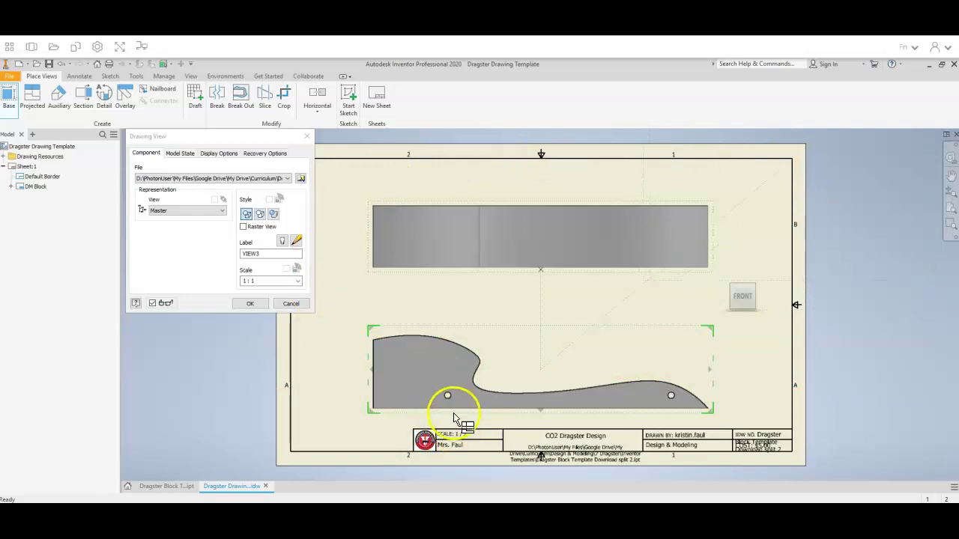
click(262, 307)
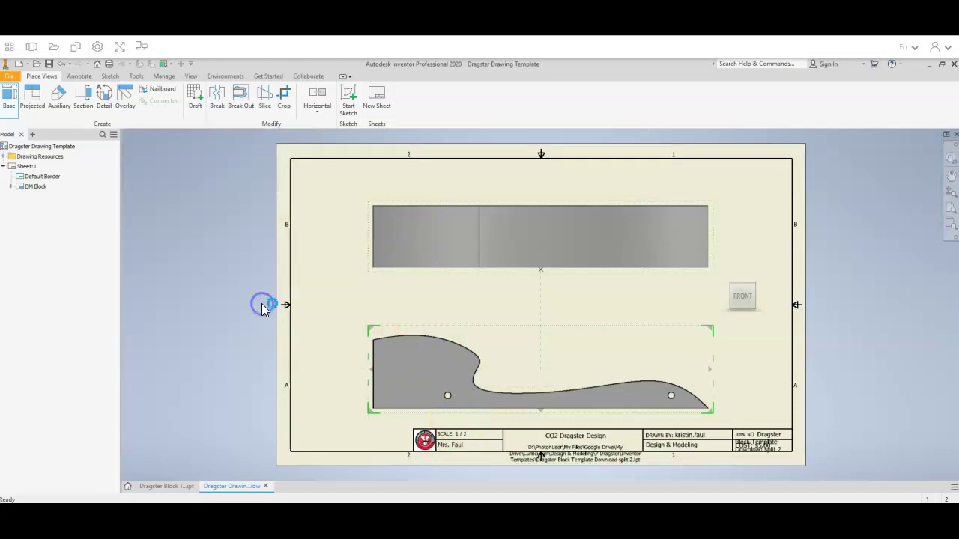
Select the lower side view and save the drawing
click(432, 298)
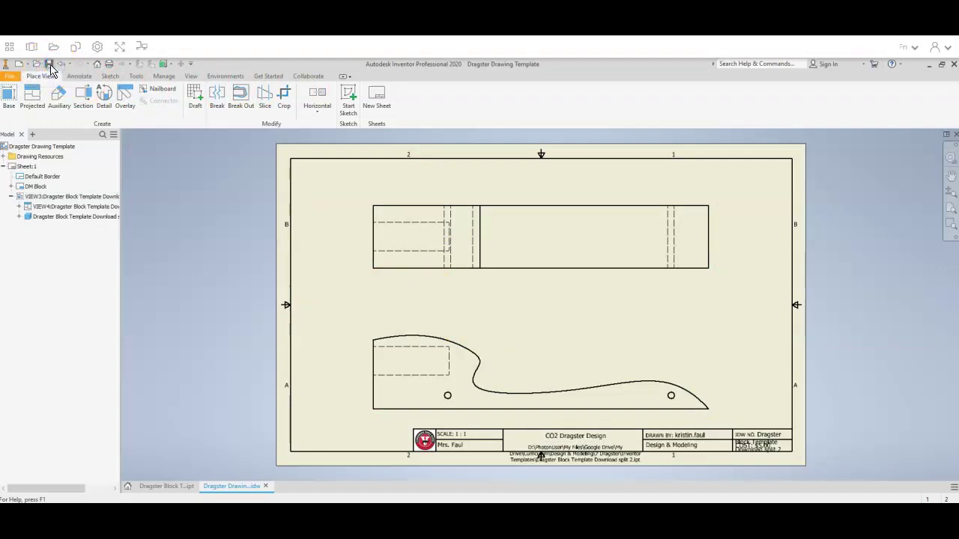
click(240, 280)
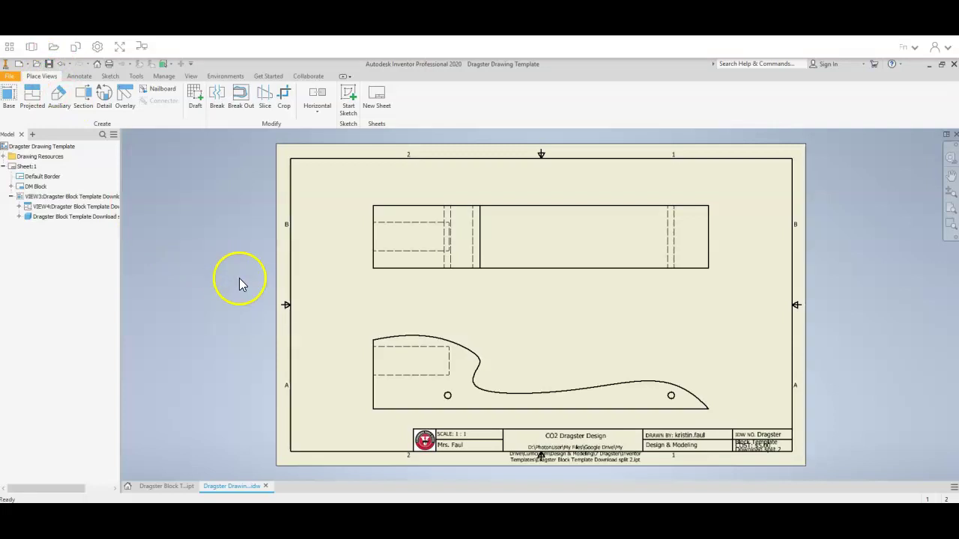